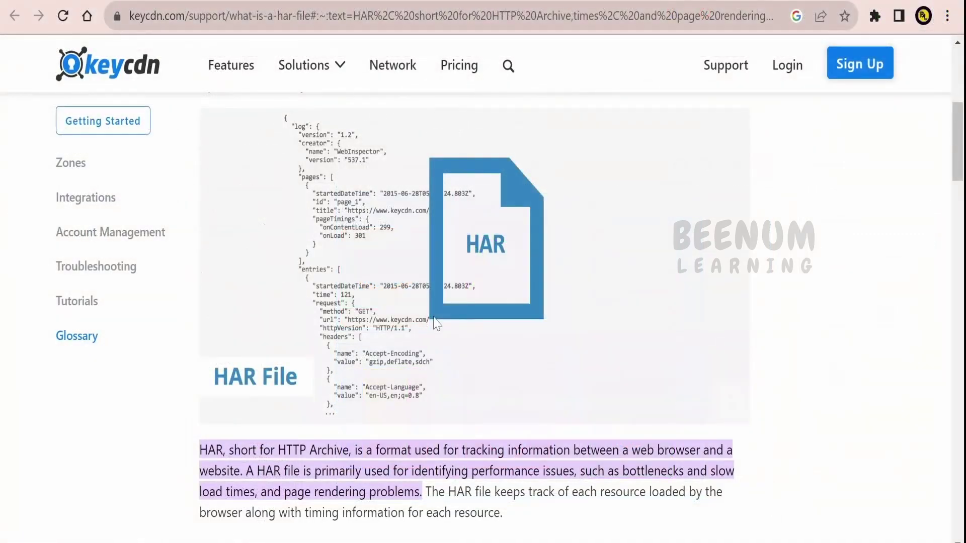
Highlight the HAR definition: 'a format used for tracking information between a web browser and a website'
scroll(436, 324, down, 2)
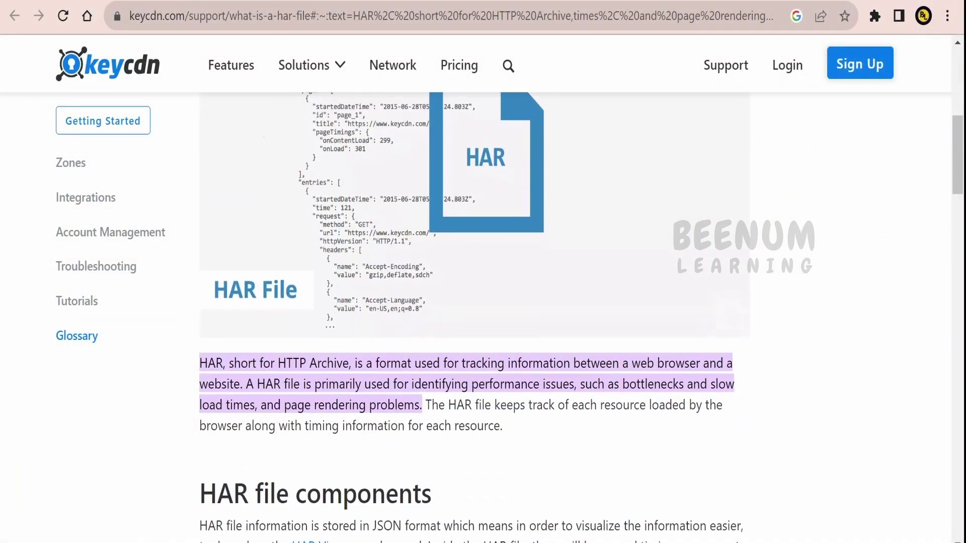
drag(366, 363, 240, 385)
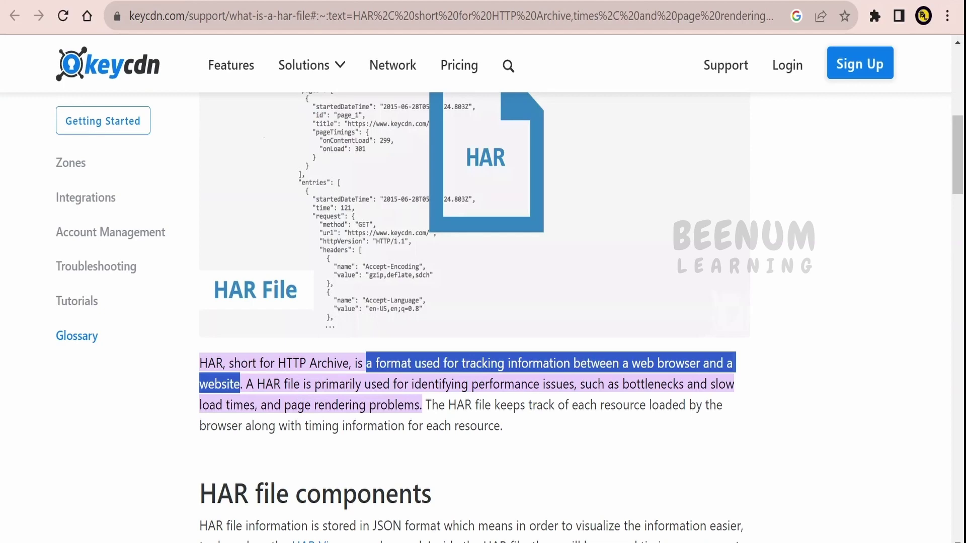
Highlight that HAR data is stored as JSON and the description of stalled request time
scroll(475, 311, down, 5)
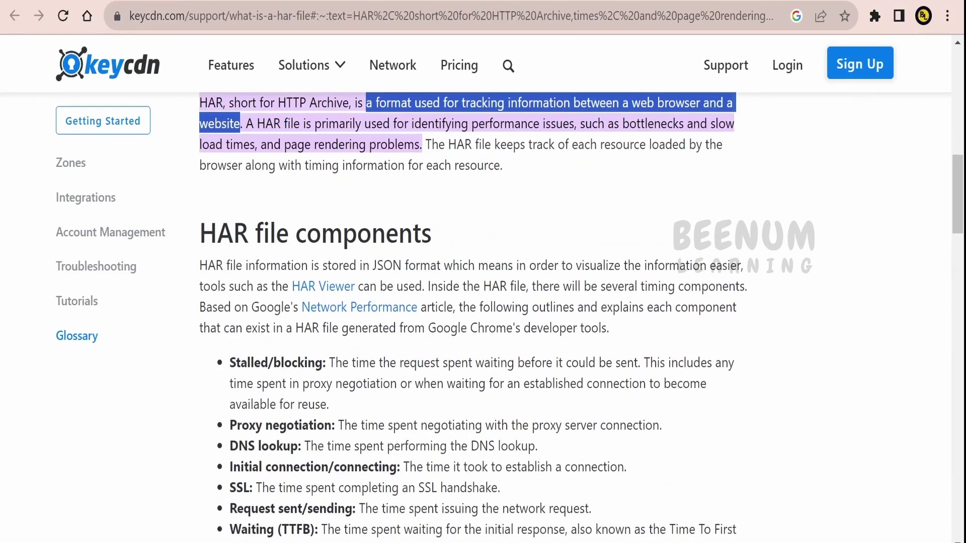
drag(363, 265, 452, 265)
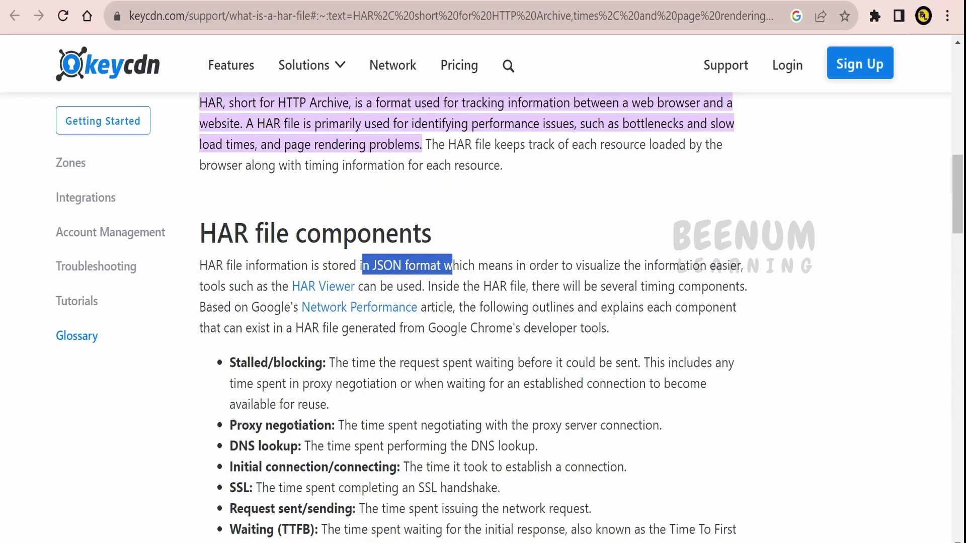
scroll(475, 312, down, 2)
drag(236, 276, 308, 276)
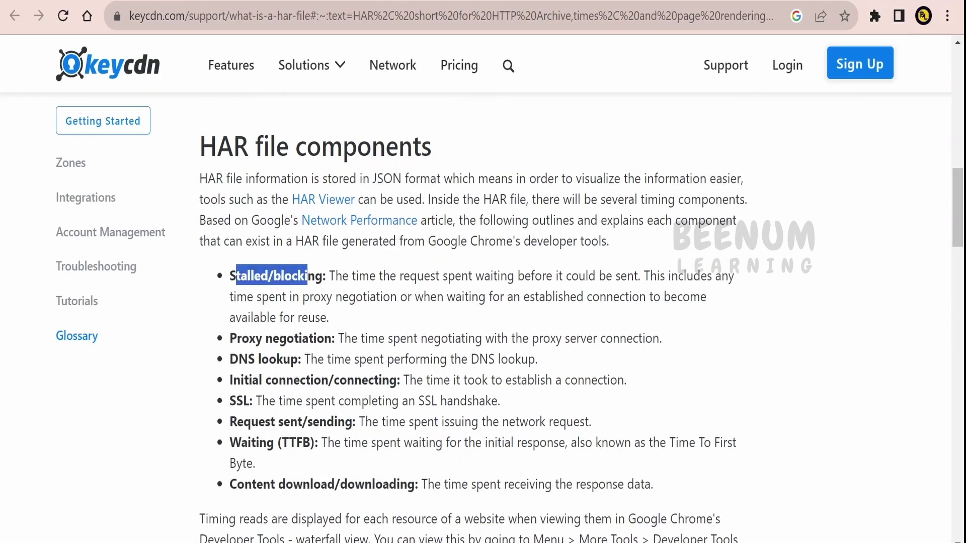
drag(391, 276, 612, 276)
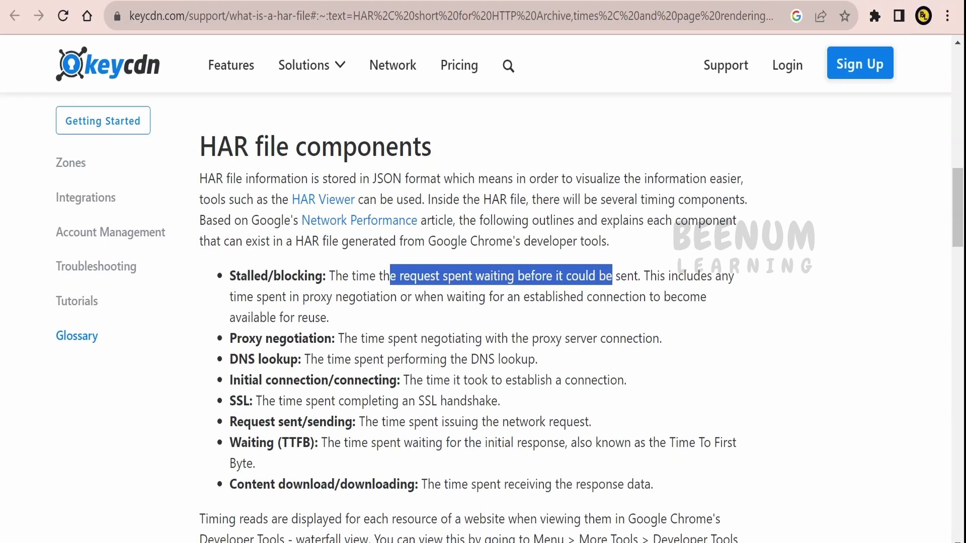
Highlight the Proxy negotiation, DNS lookup and SSL components, then the Chrome HAR-generation steps
drag(247, 338, 317, 338)
drag(238, 359, 322, 380)
drag(230, 401, 268, 401)
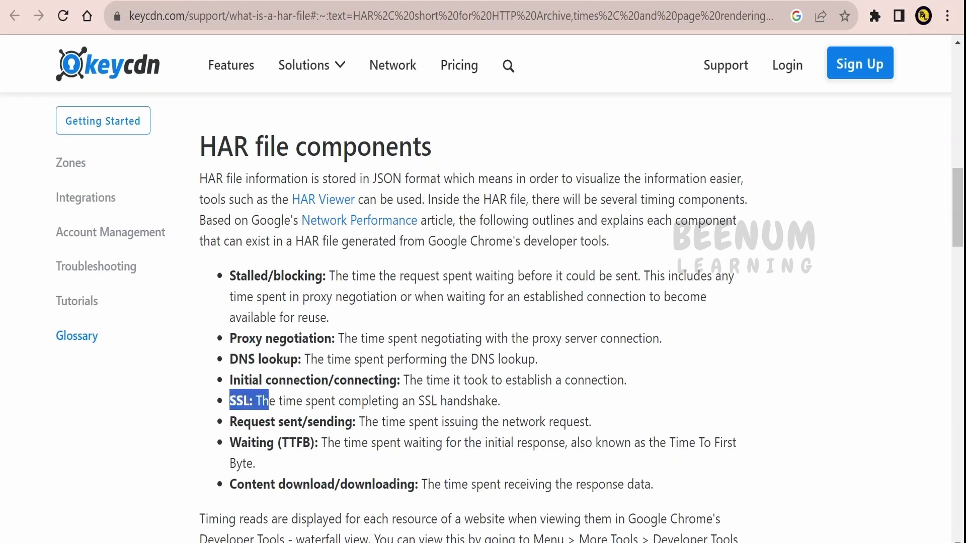
scroll(288, 446, down, 13)
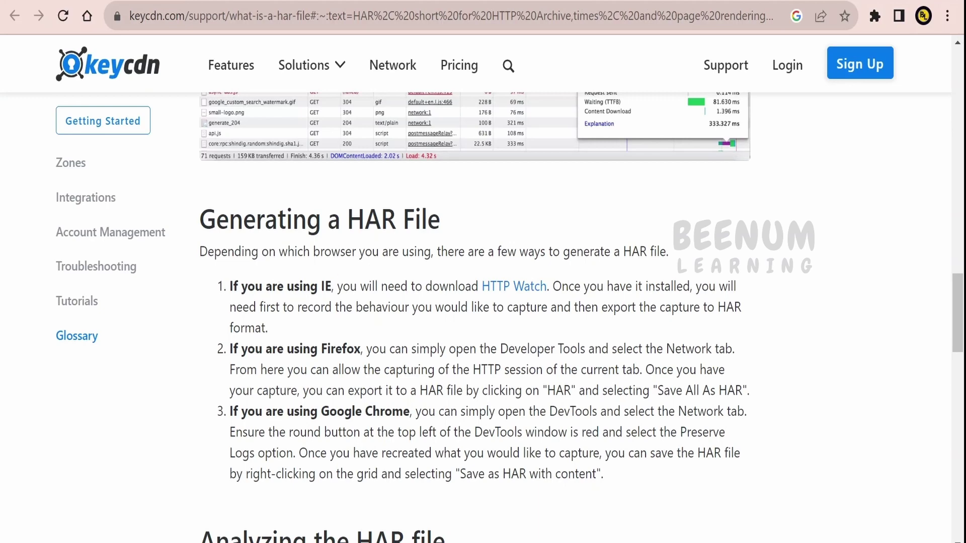
drag(416, 412, 324, 432)
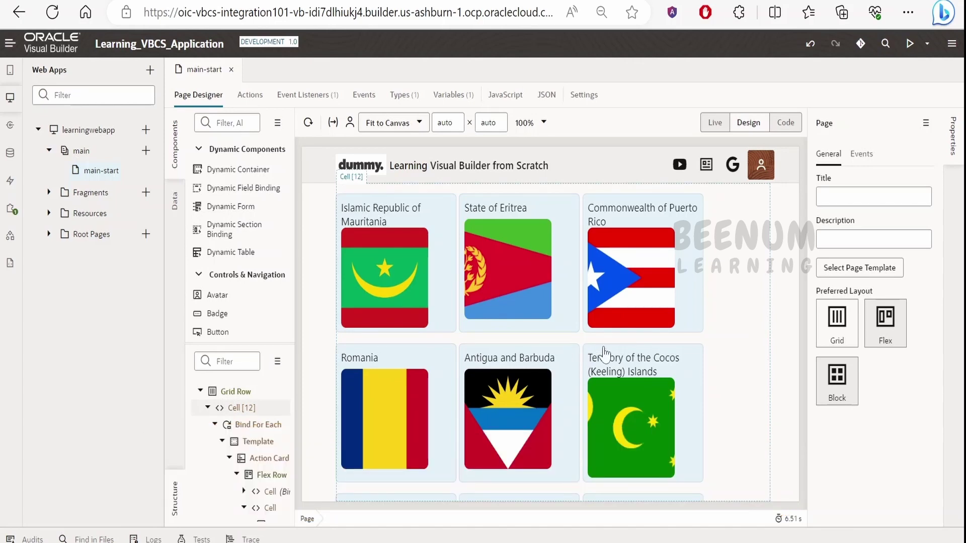
Run the Learning_VBCS_Application flag grid as a live page from Visual Builder
scroll(716, 356, down, 15)
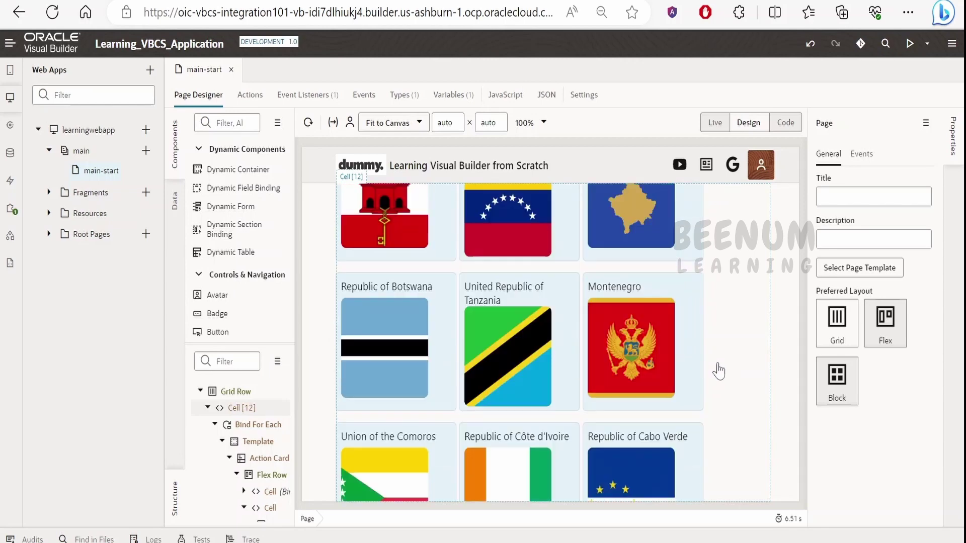
scroll(618, 370, up, 17)
scroll(617, 370, up, 2)
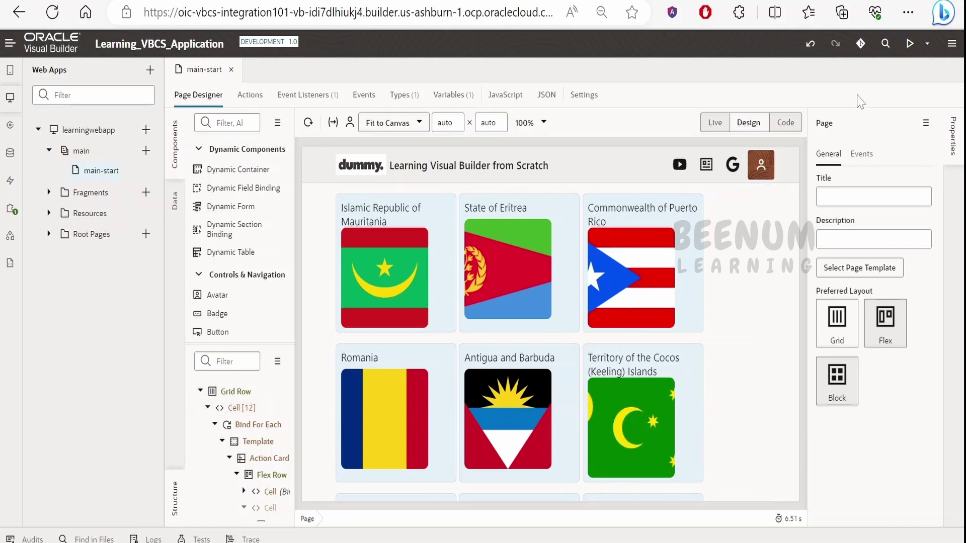
click(910, 44)
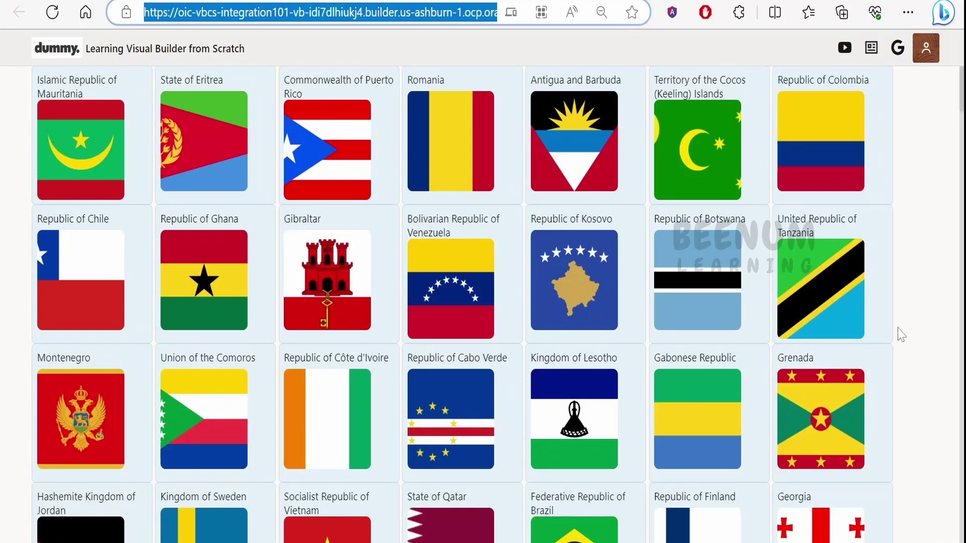
Open Edge's developer tools via More tools beside the flags app, on the Network panel
right_click(938, 263)
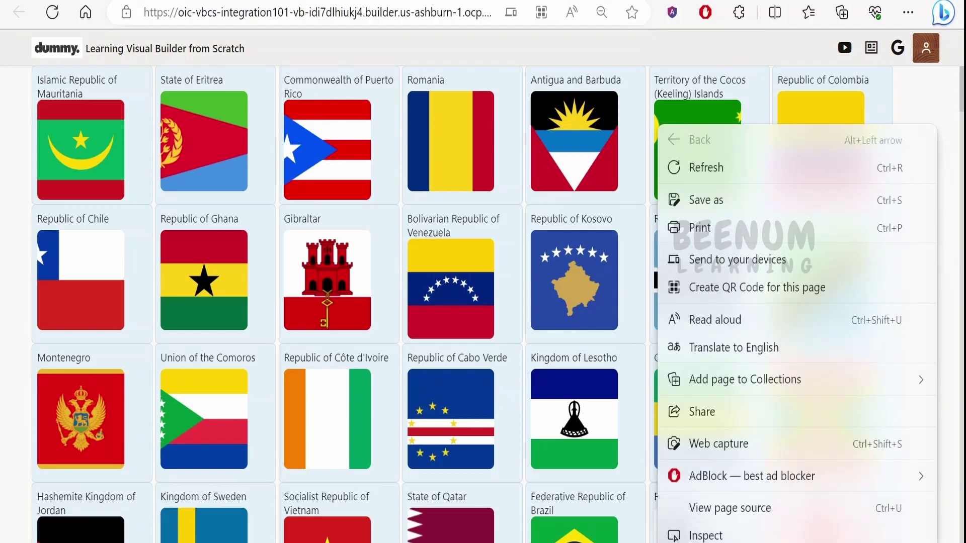
click(908, 12)
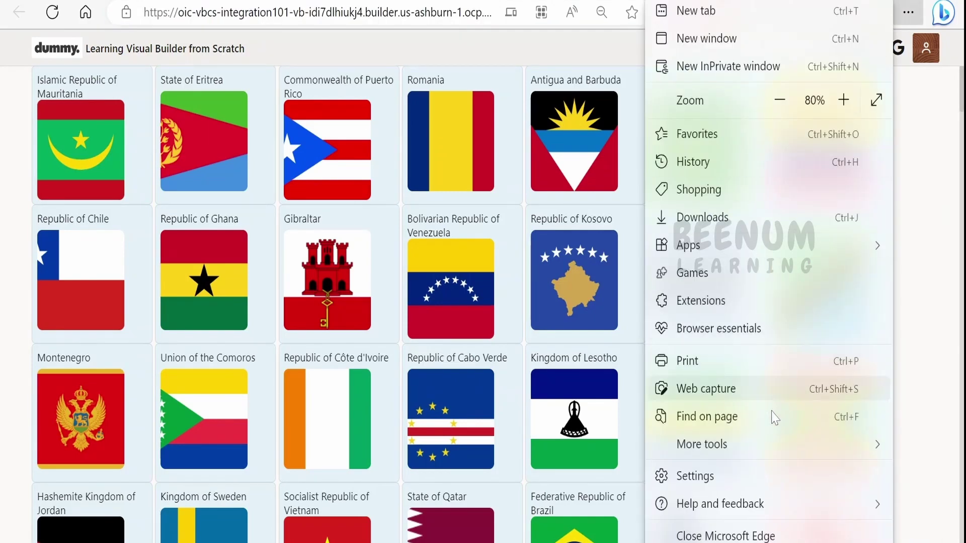
mouse_move(831, 444)
click(519, 535)
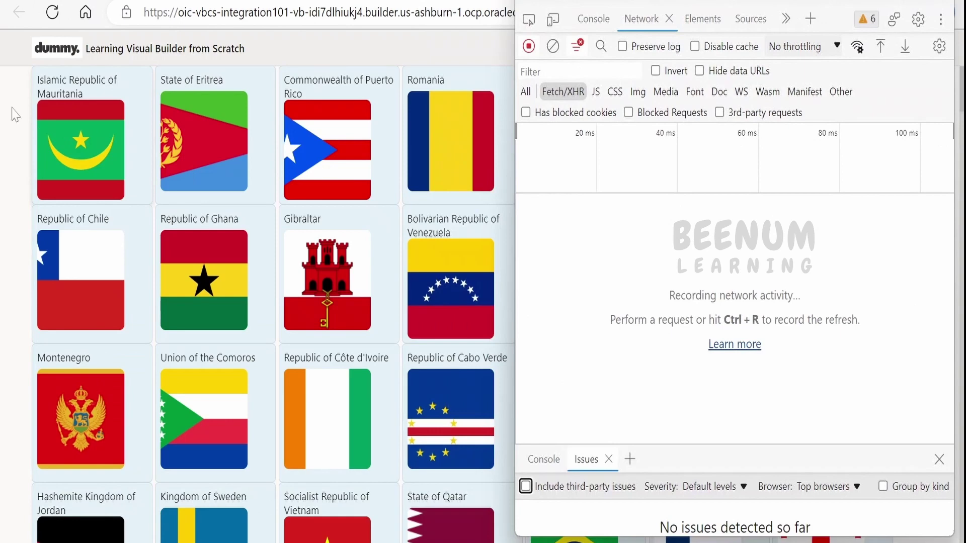
Reload the app to record traffic and view the 'all' countries request's response body
click(53, 12)
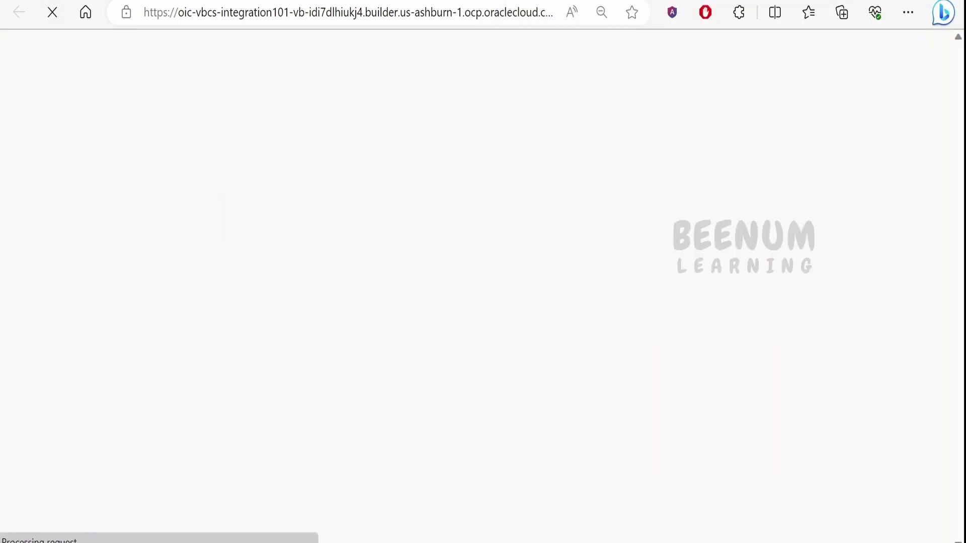
click(565, 362)
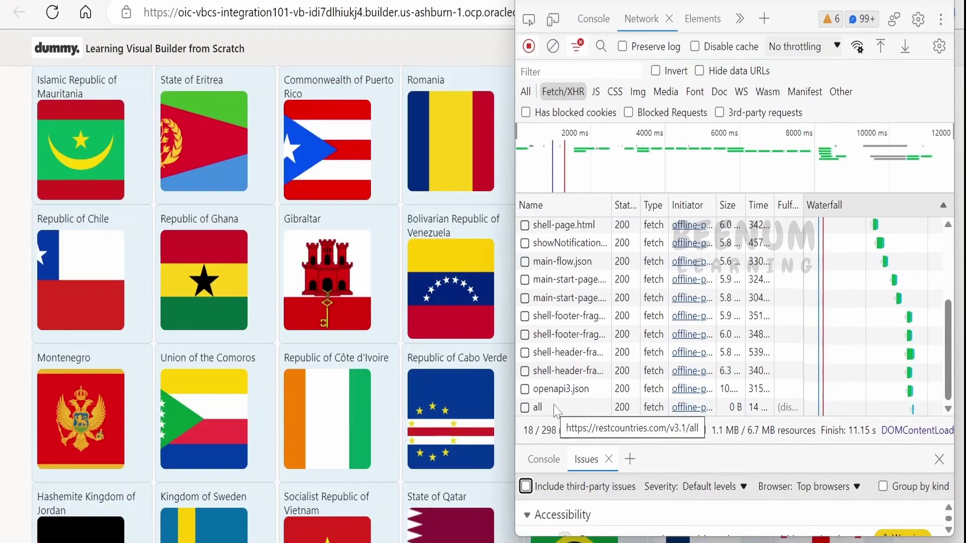
click(557, 409)
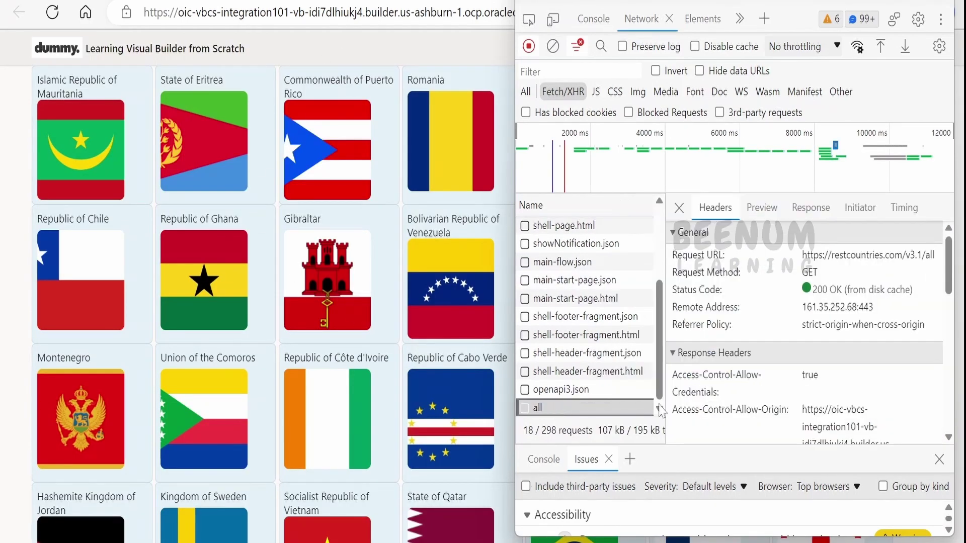
click(811, 208)
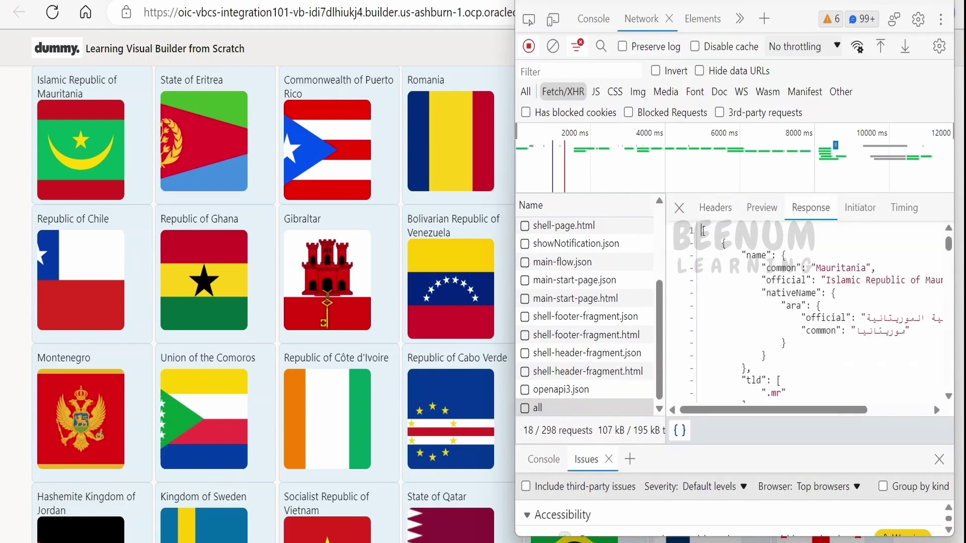
scroll(759, 302, down, 6)
scroll(810, 312, down, 5)
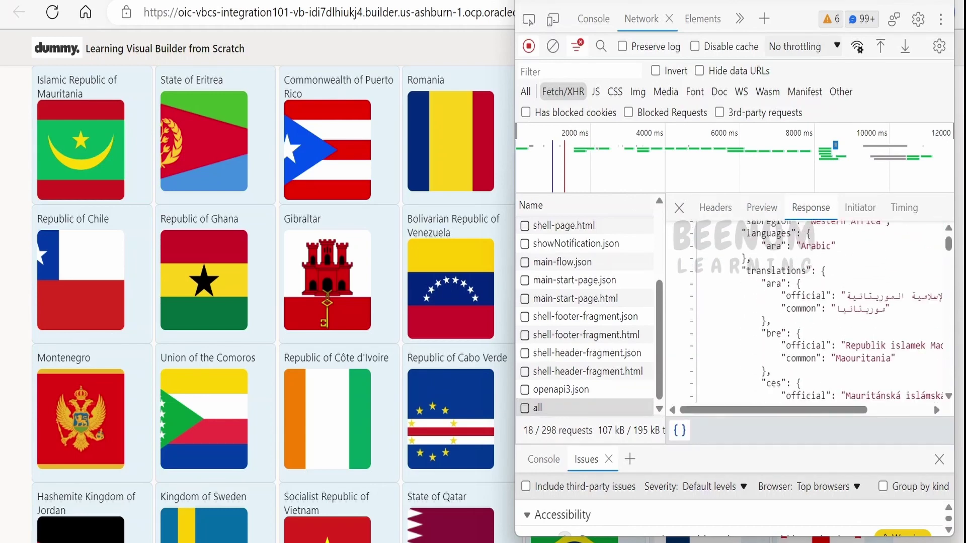
Save all requests as a HAR file with content to the Desktop
right_click(580, 408)
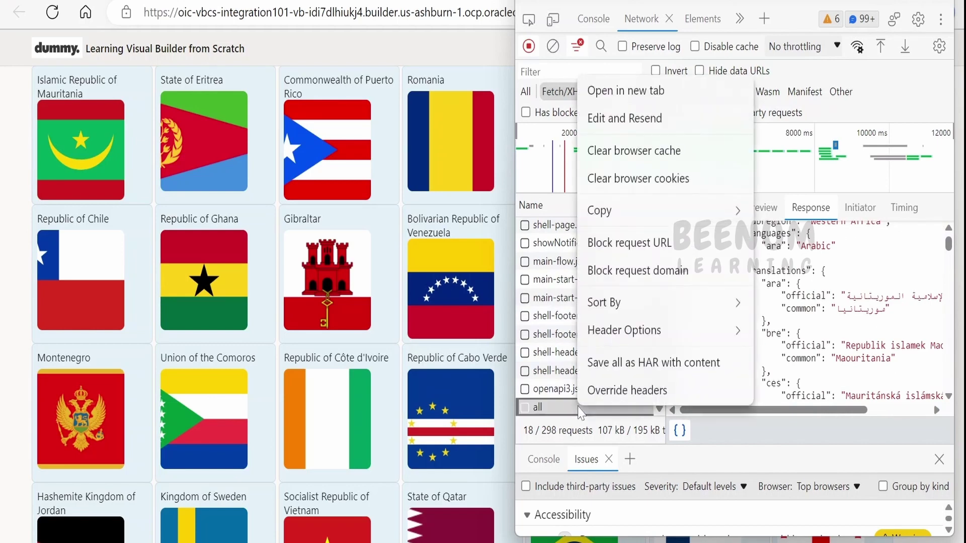
click(619, 370)
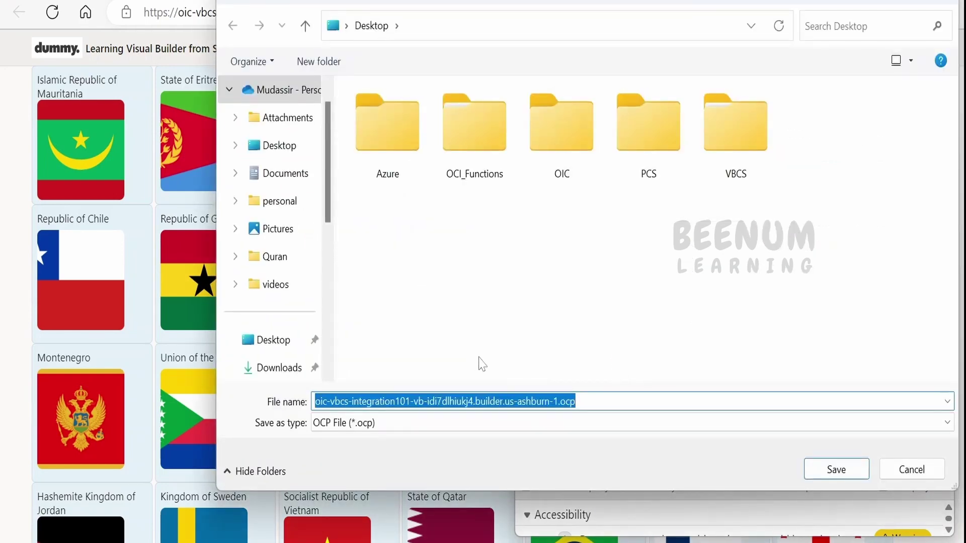
click(271, 346)
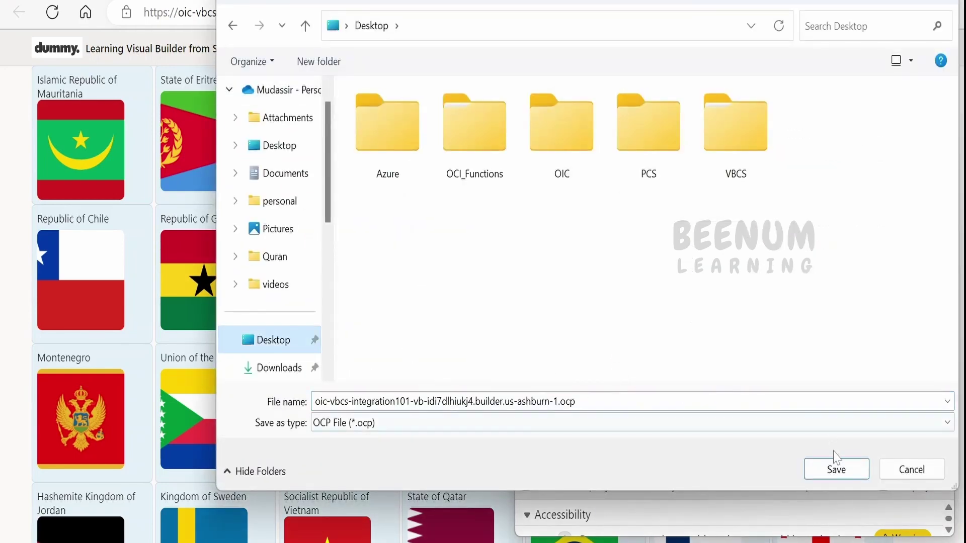
click(836, 467)
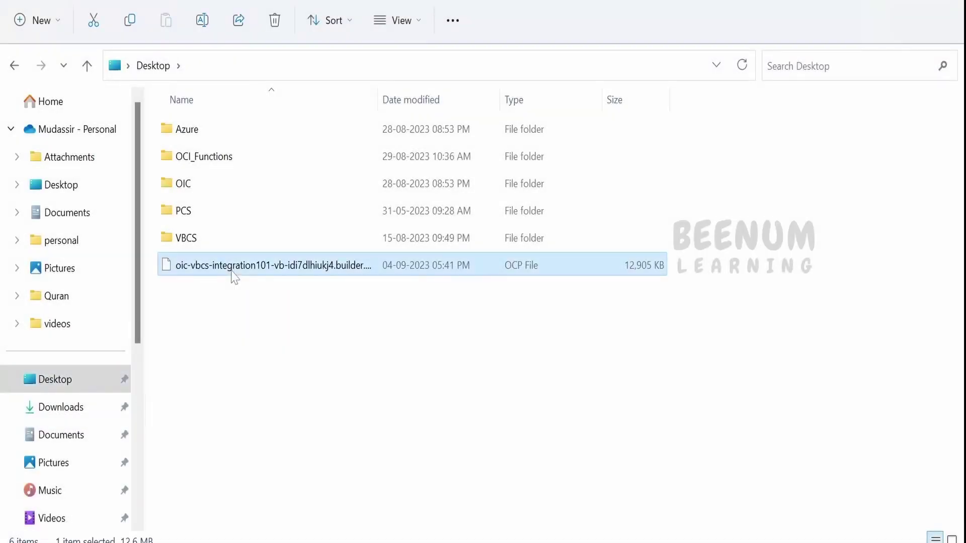
Open the Desktop .ocp capture file with Edit with Notepad++
right_click(333, 266)
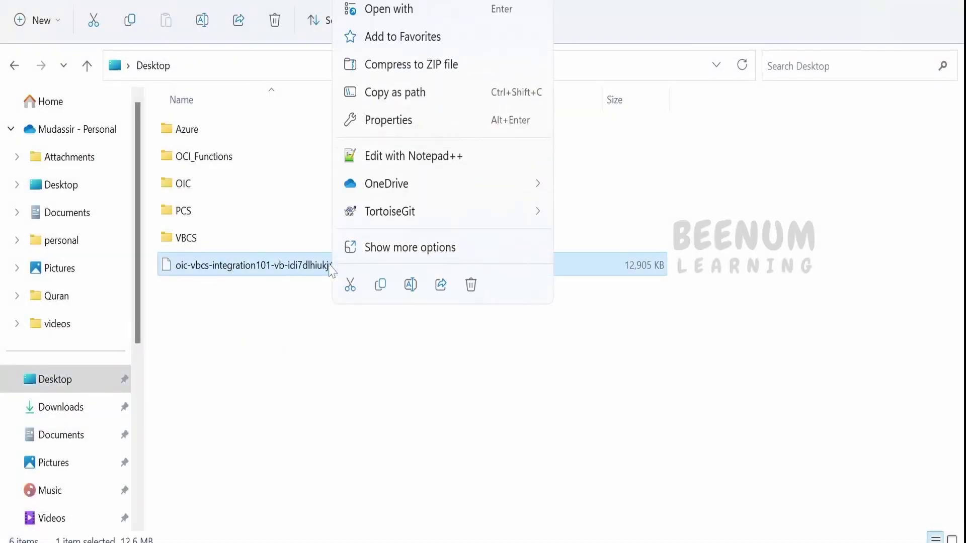
click(409, 157)
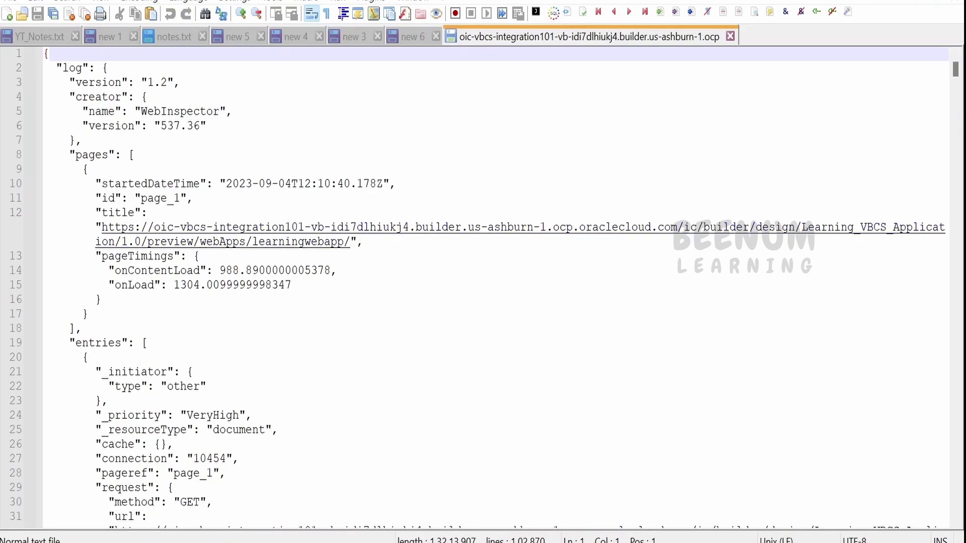
Mark the page start time and id lines, then scroll through the cookie and request entries
drag(103, 183, 193, 198)
scroll(194, 197, down, 16)
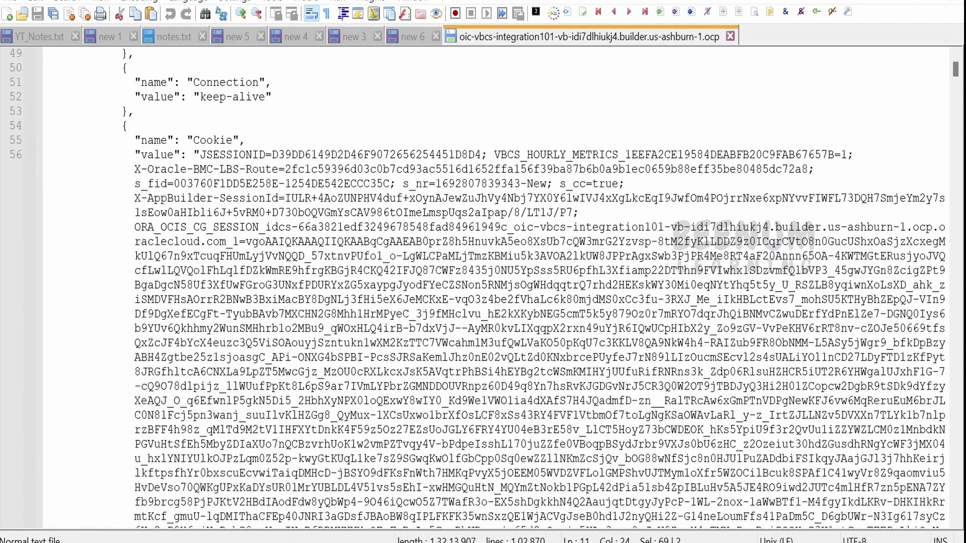
scroll(478, 284, down, 20)
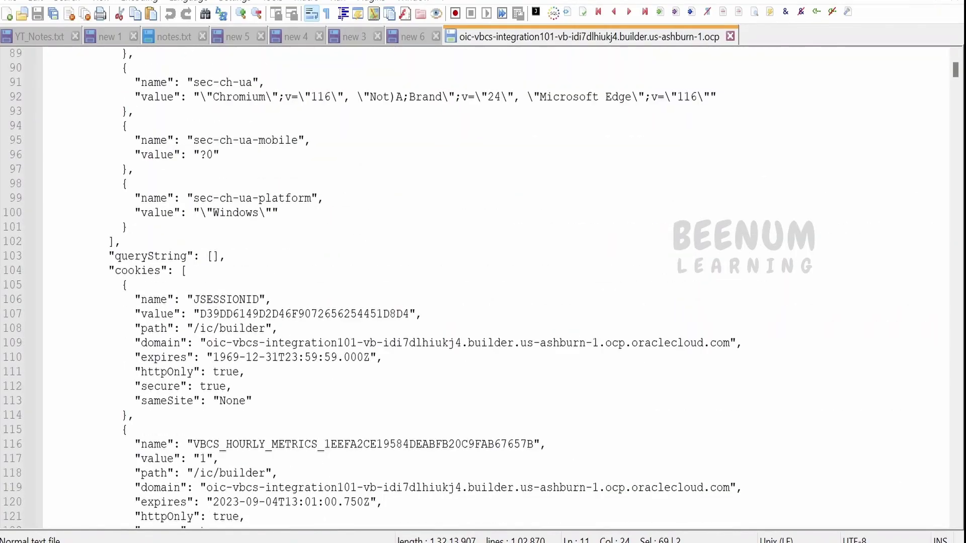
scroll(477, 284, down, 20)
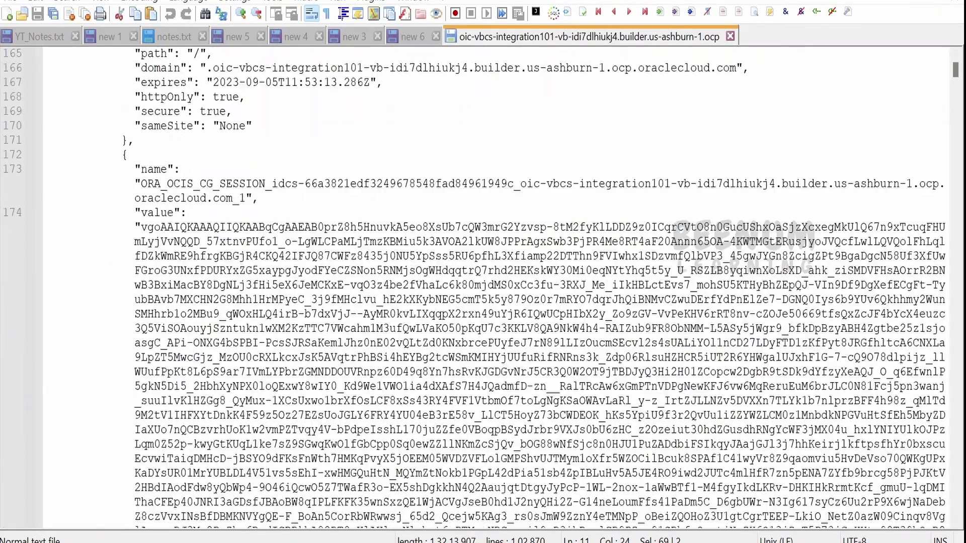
scroll(478, 284, down, 3)
drag(955, 70, 960, 354)
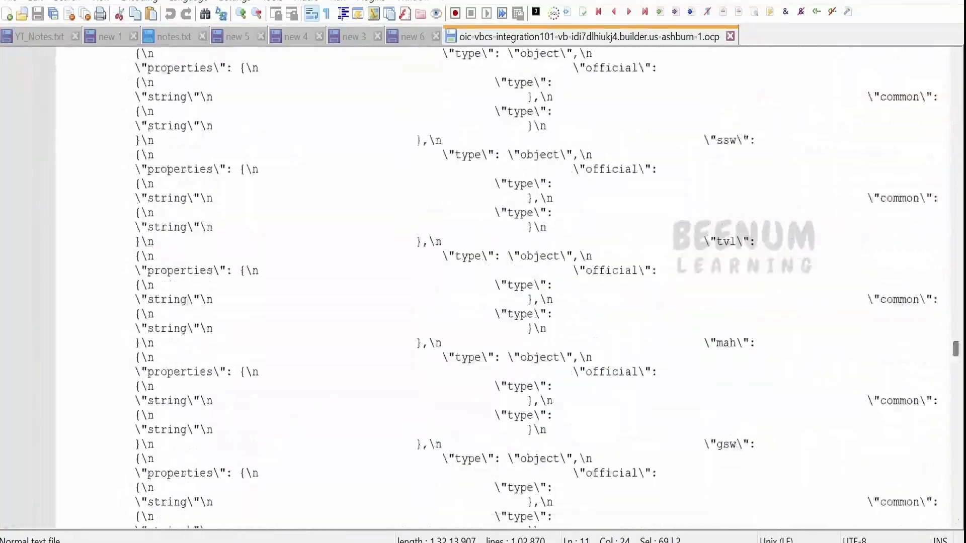
scroll(547, 289, up, 8)
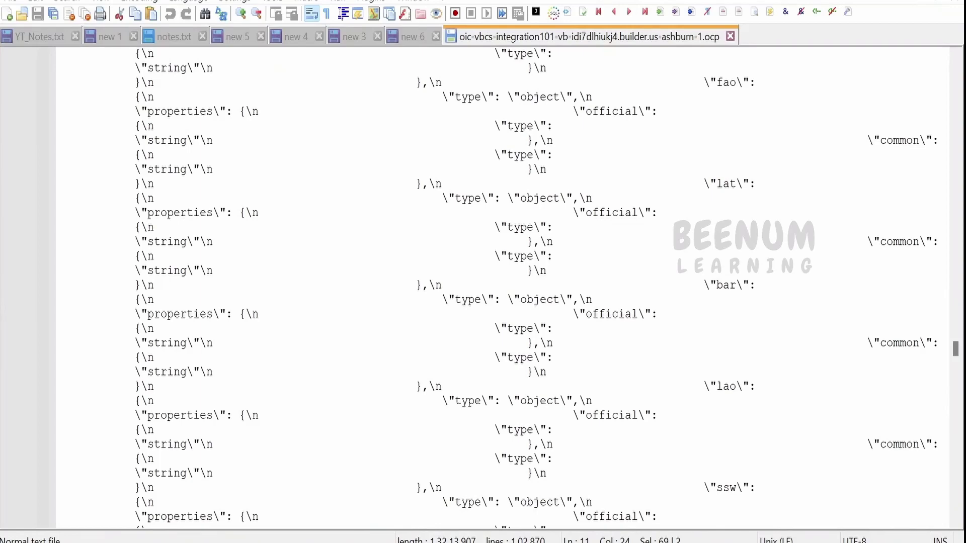
scroll(530, 286, up, 6)
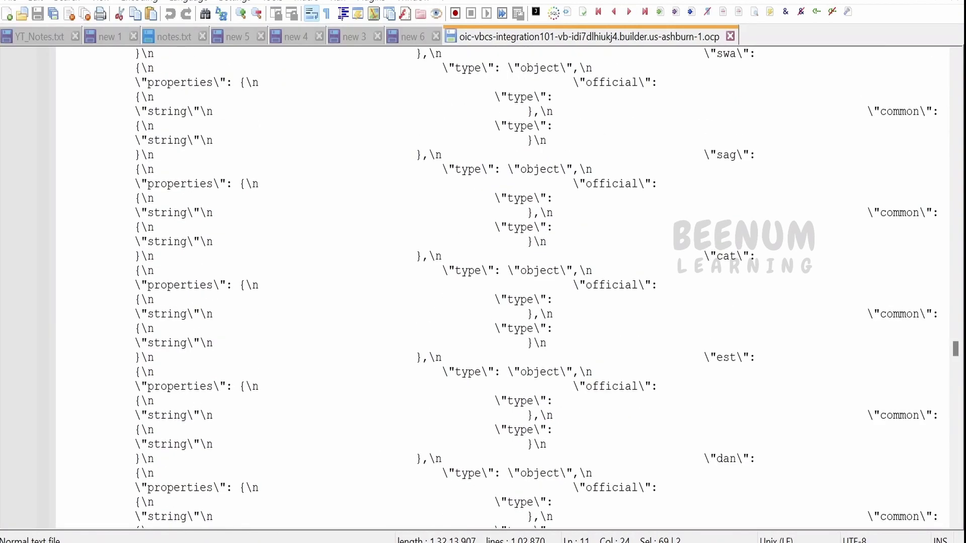
scroll(503, 287, down, 6)
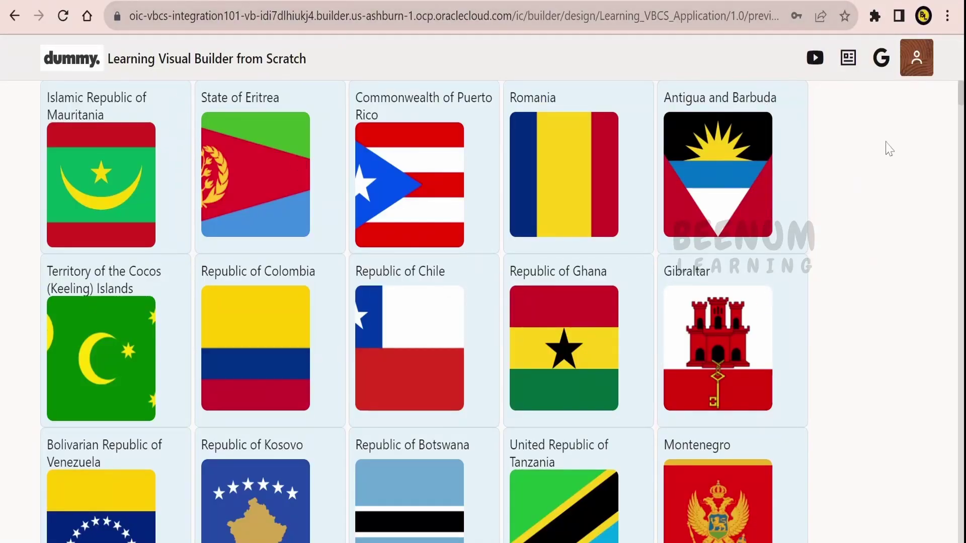
Open Chrome's developer tools in a separate, widened window beside the flags app page
right_click(894, 171)
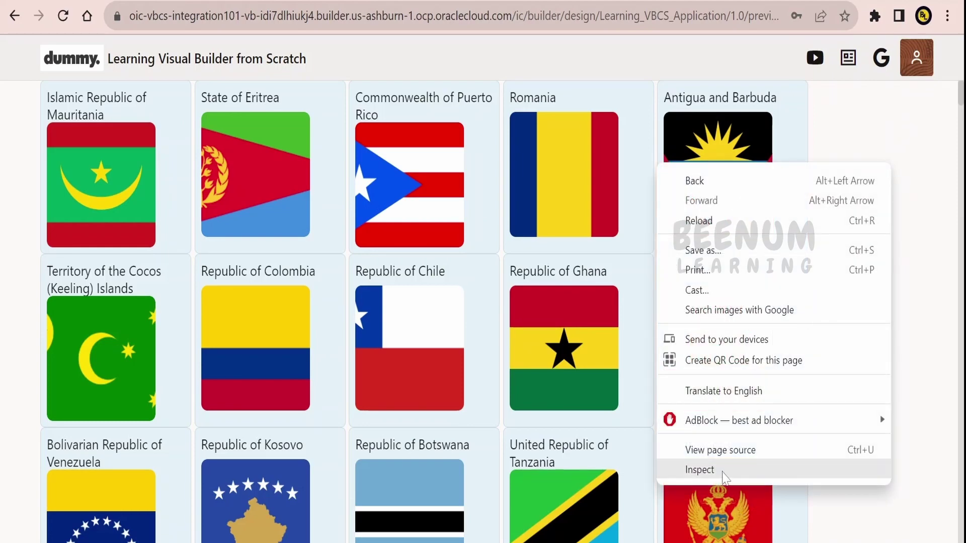
click(947, 16)
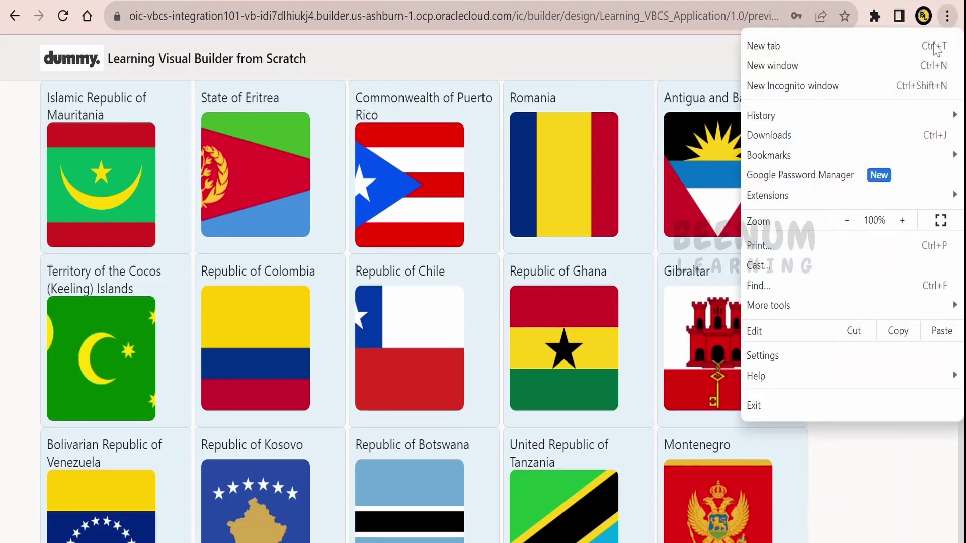
mouse_move(799, 308)
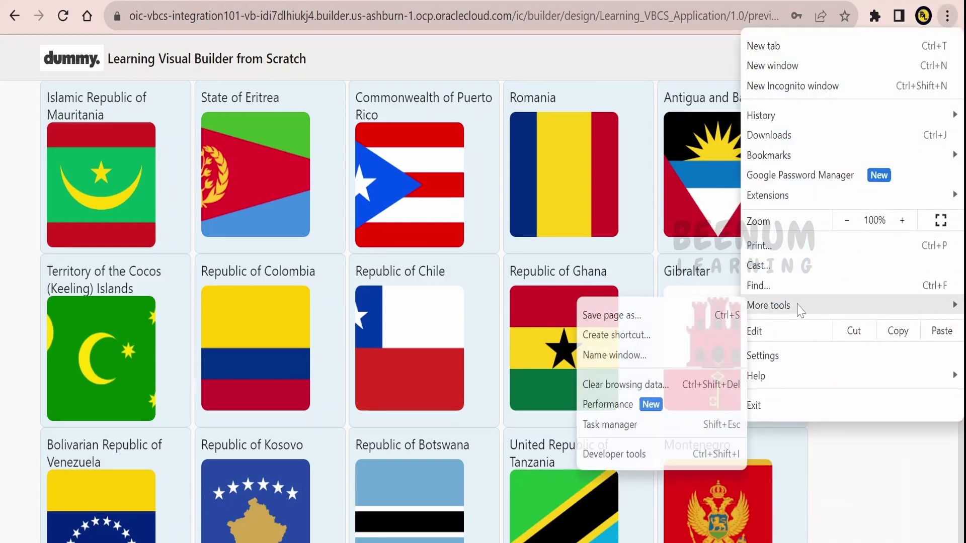
click(597, 443)
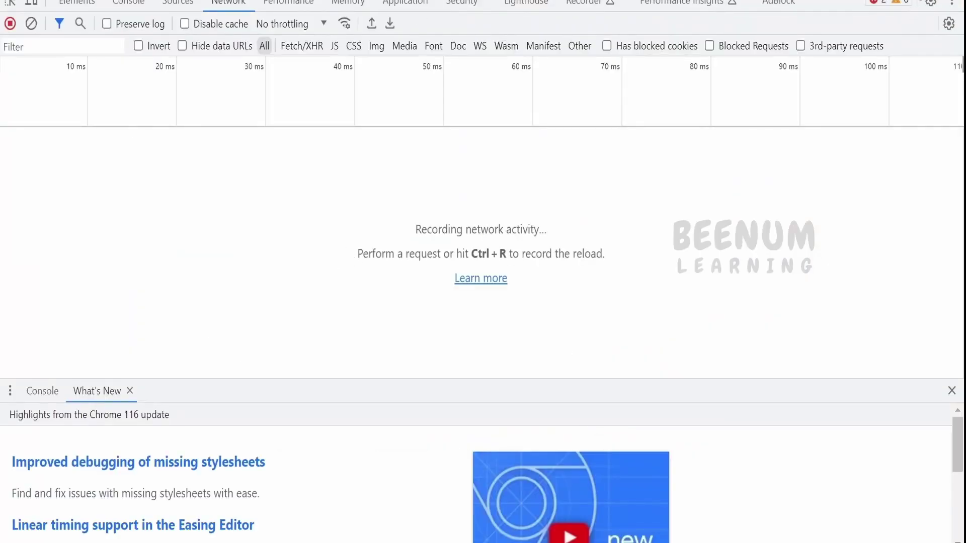
click(858, 30)
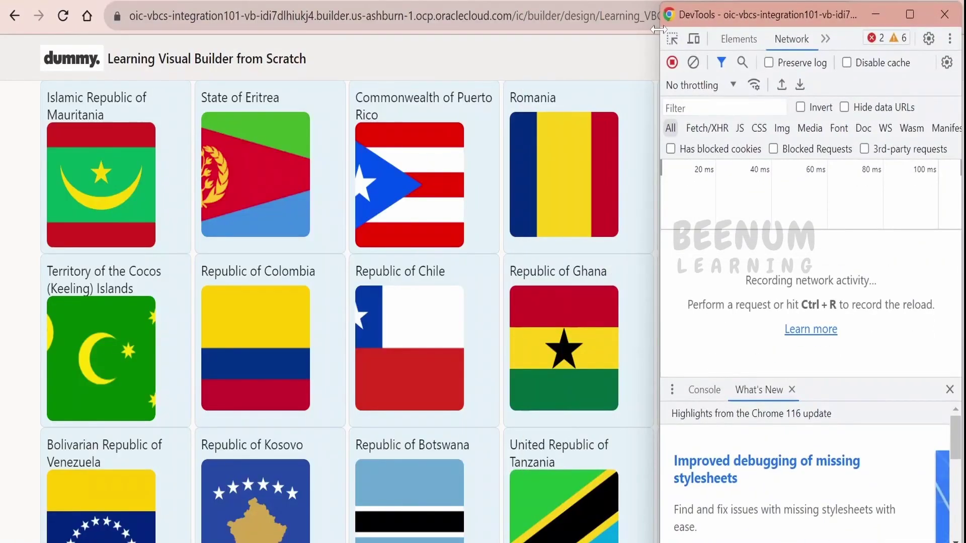
drag(658, 29, 456, 30)
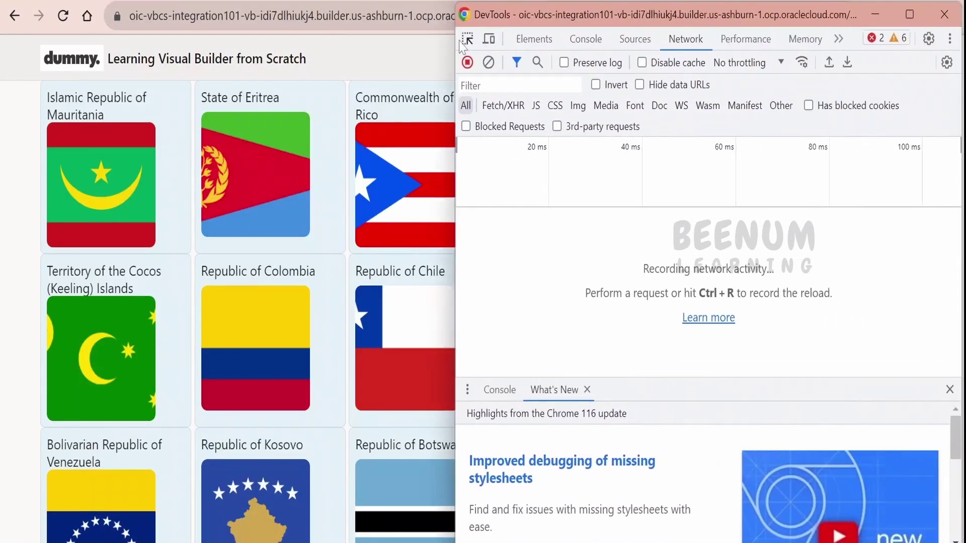
Reload the app with Ctrl+R to capture its traffic and inspect the 'all' fetch request
click(176, 78)
key(ctrl+r)
key(alt+Tab)
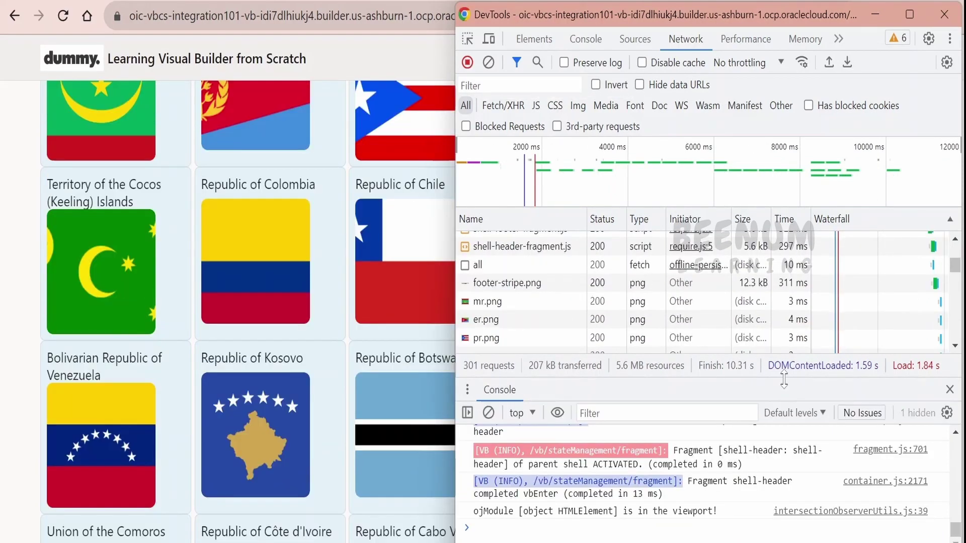
click(481, 265)
click(619, 219)
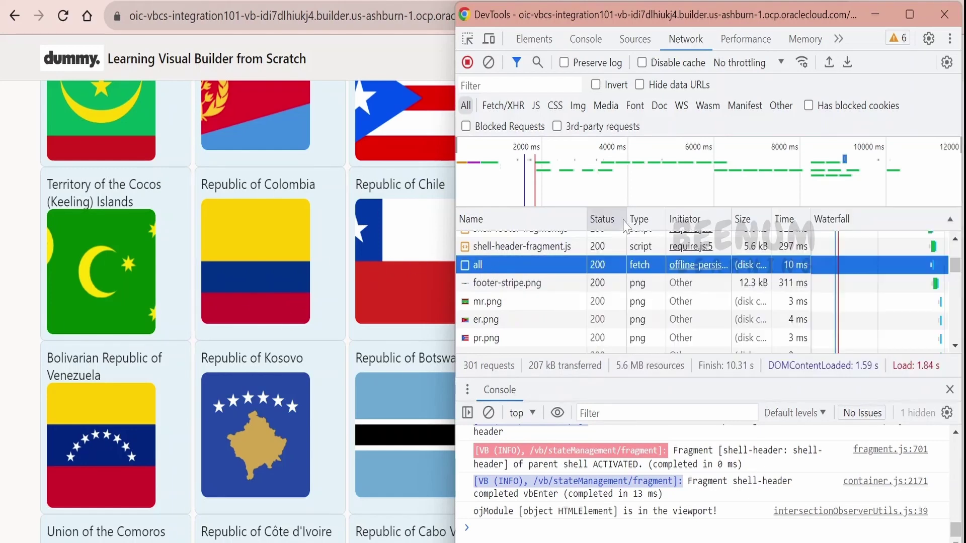
Save all requests as HAR with content to the Desktop, replacing the existing .ocp file
right_click(520, 267)
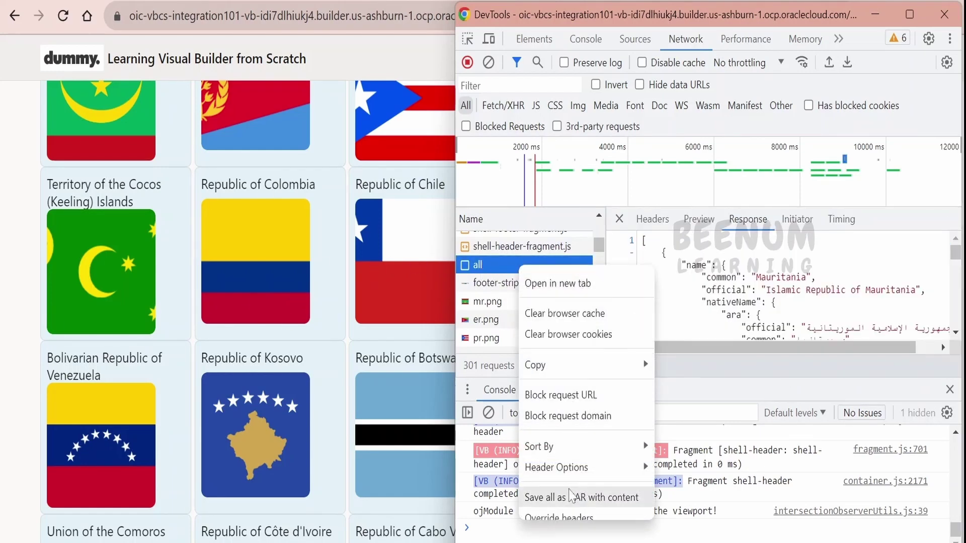
scroll(571, 509, down, 1)
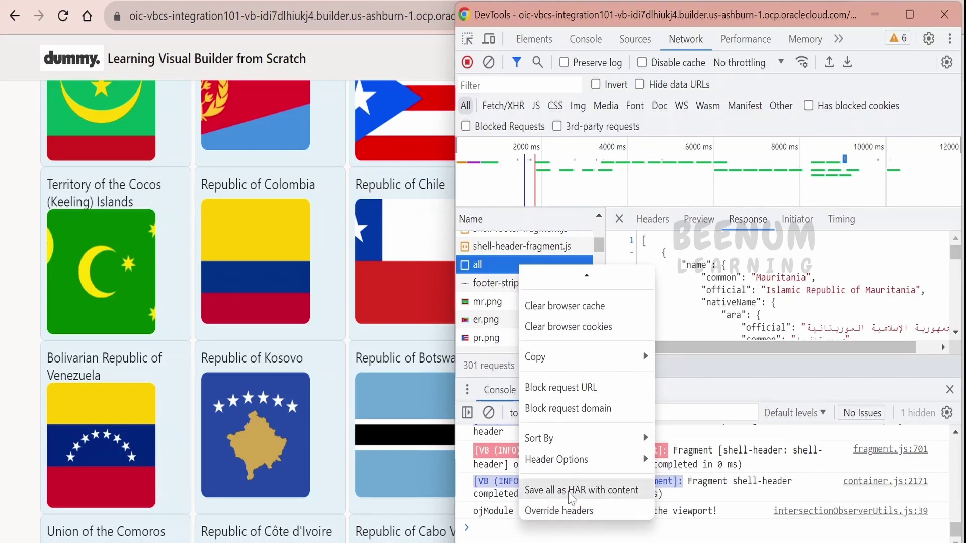
click(570, 493)
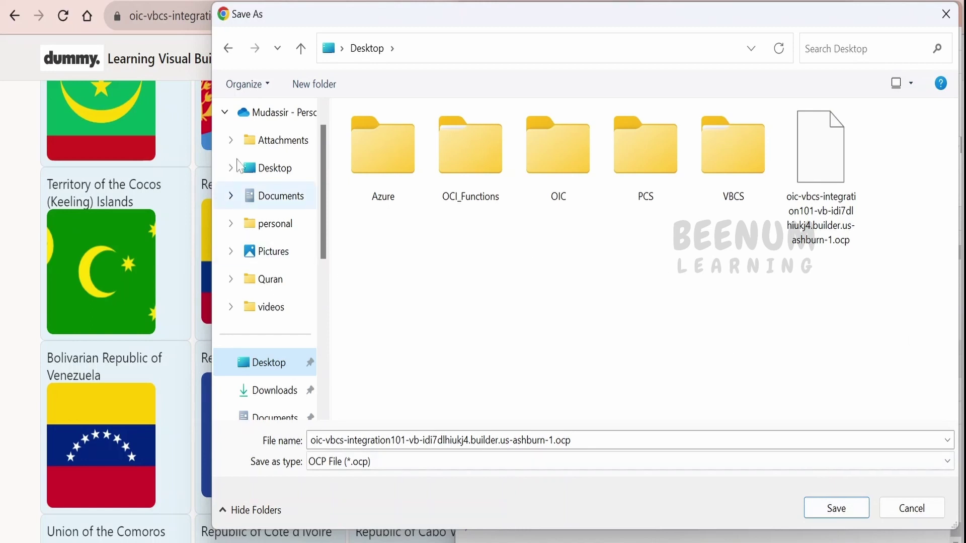
click(852, 508)
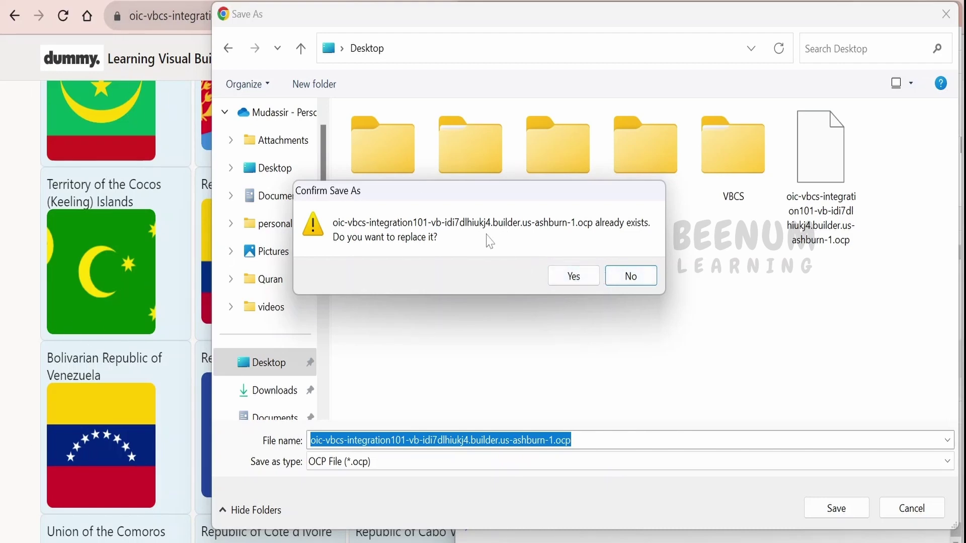
click(571, 278)
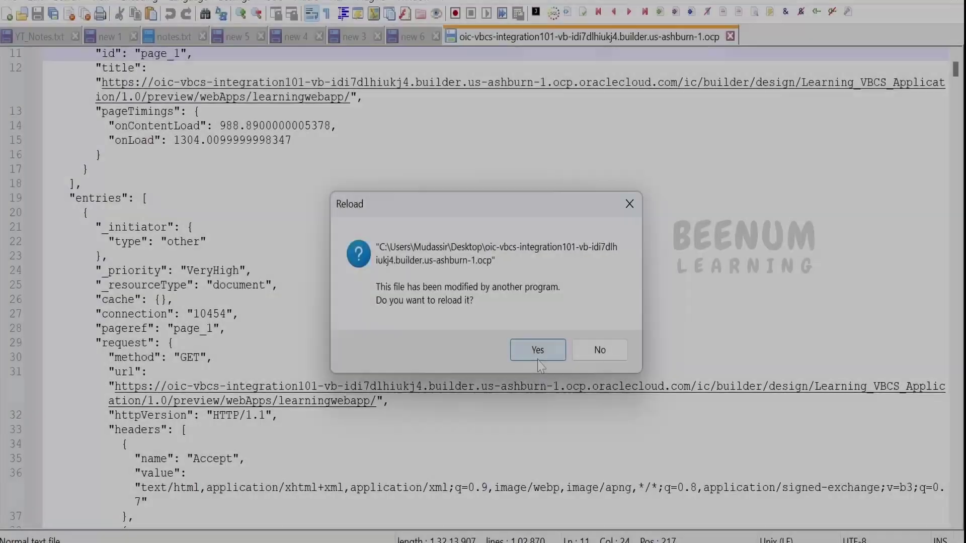
Reload the changed .ocp file in Notepad++ and scroll to the top of the new capture
click(538, 362)
scroll(493, 287, up, 2)
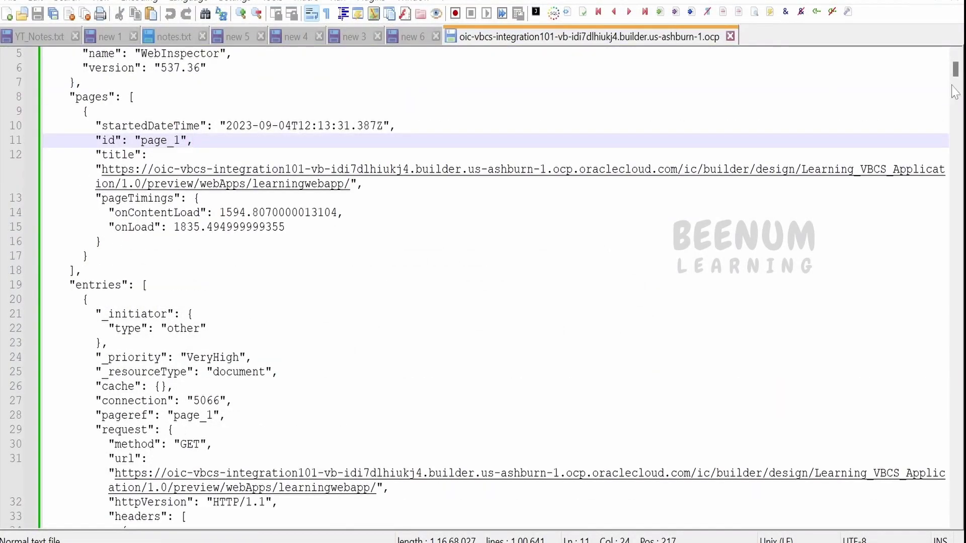
drag(956, 68, 961, 32)
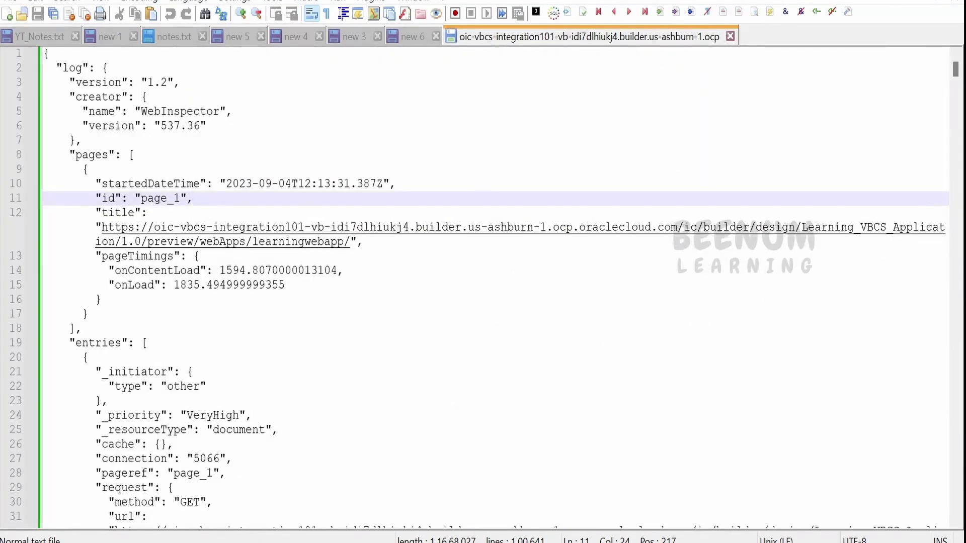